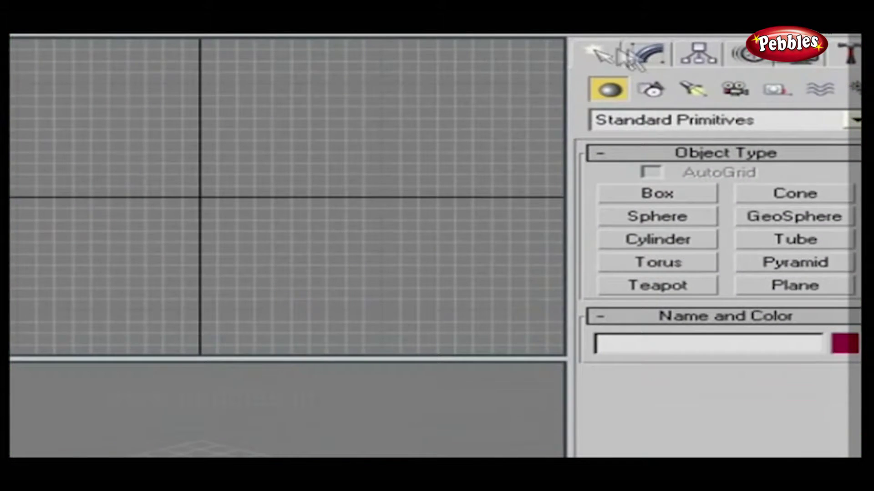
Create Cylinder01 at the grid origin with radius 11.794 and height 72.464.
click(727, 81)
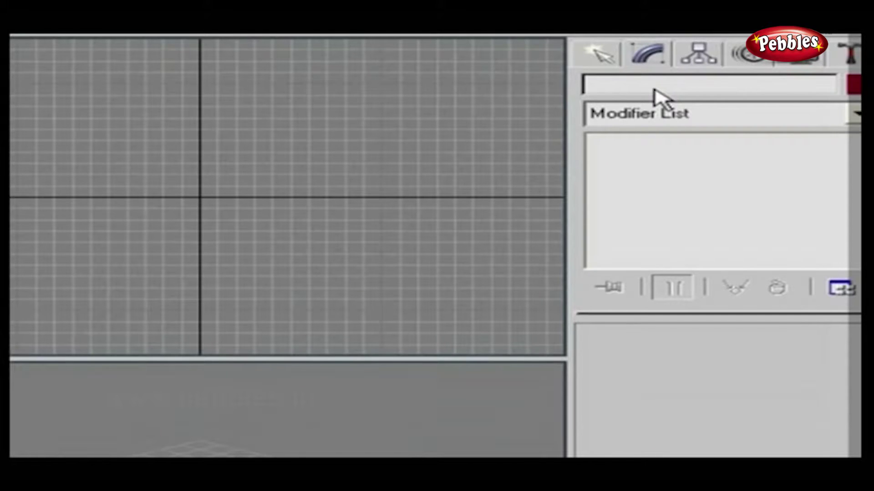
click(600, 58)
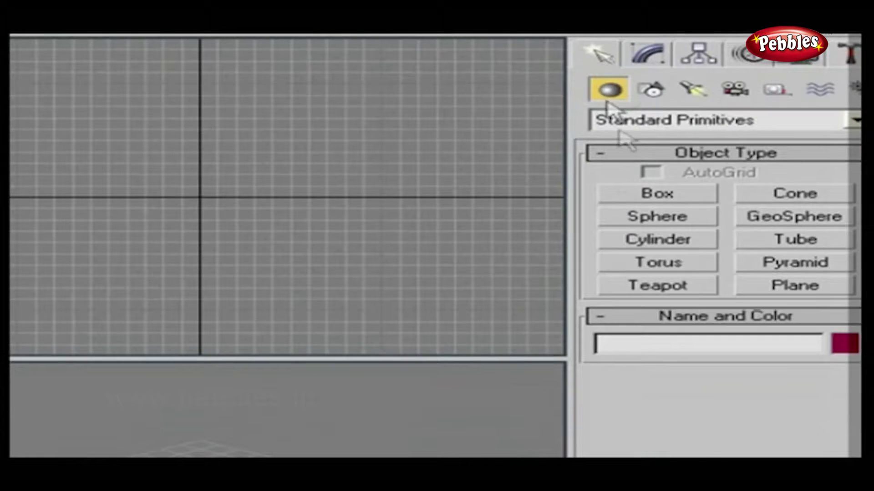
click(624, 240)
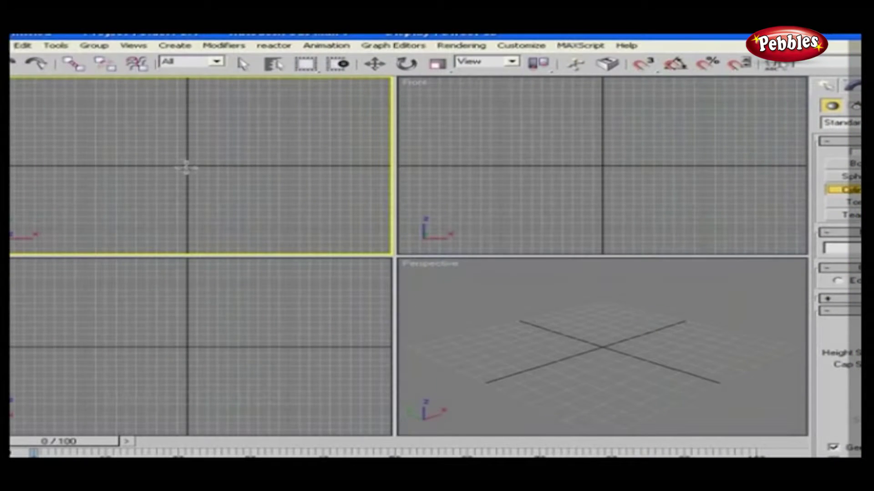
drag(185, 166, 187, 164)
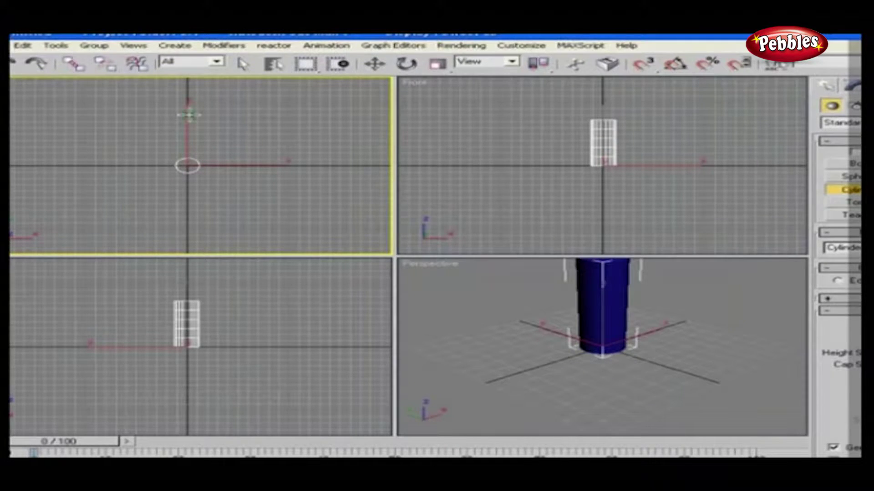
click(186, 113)
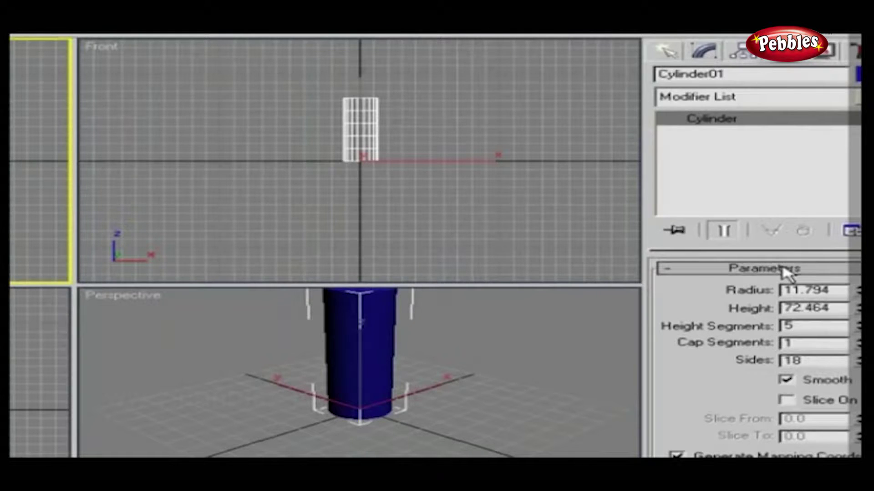
Apply a Taper modifier to Cylinder01 with Amount -0.42 so it narrows toward the top.
click(750, 97)
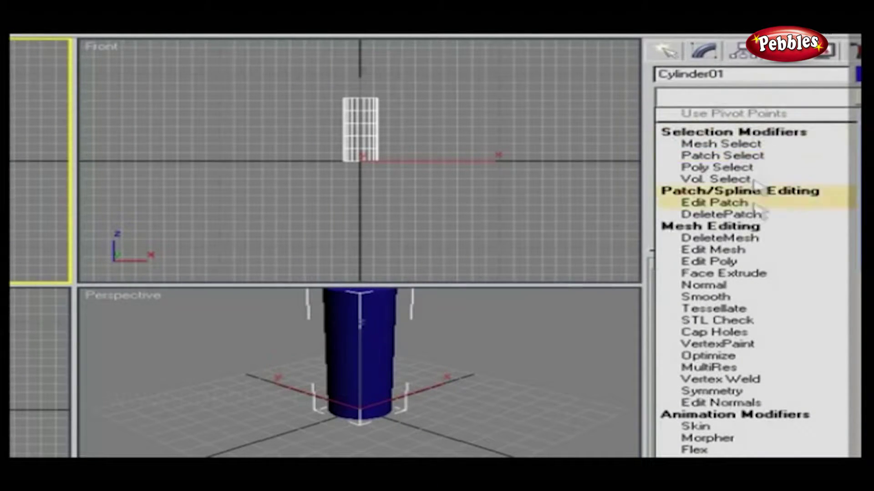
click(760, 428)
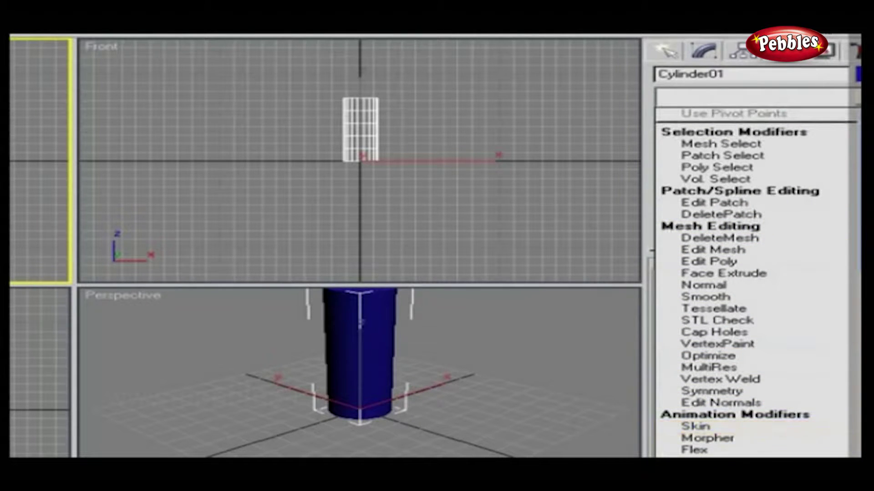
scroll(780, 403, down, 10)
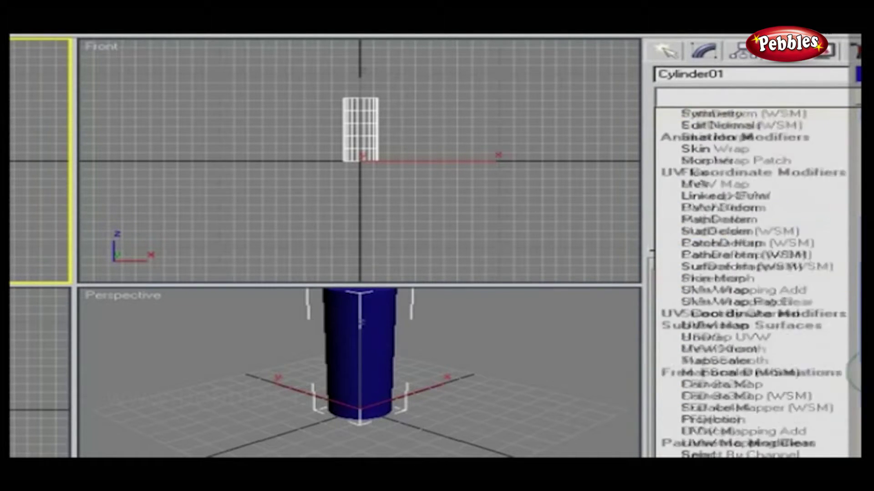
scroll(809, 282, up, 15)
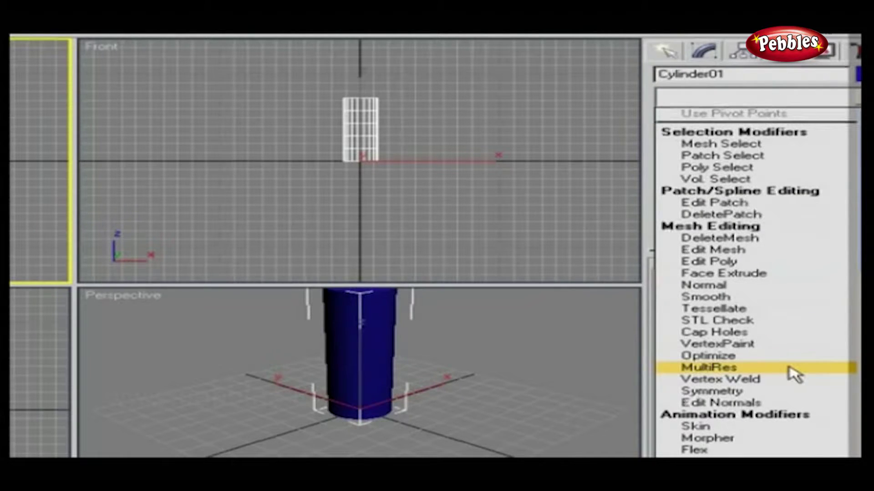
scroll(787, 370, up, 4)
key(t)
key(t)
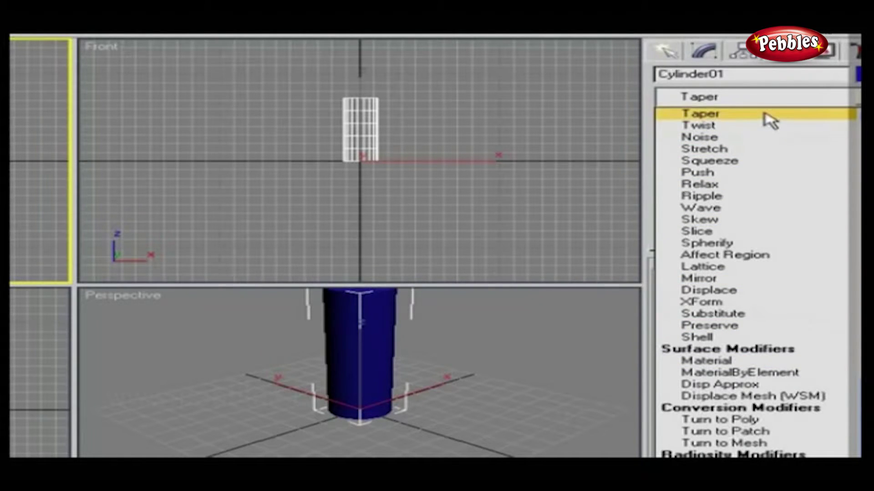
click(767, 114)
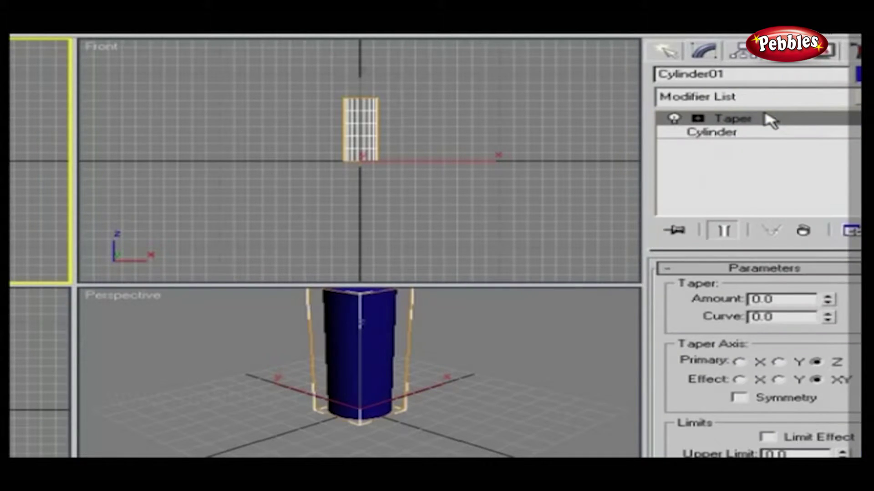
drag(827, 298, 834, 327)
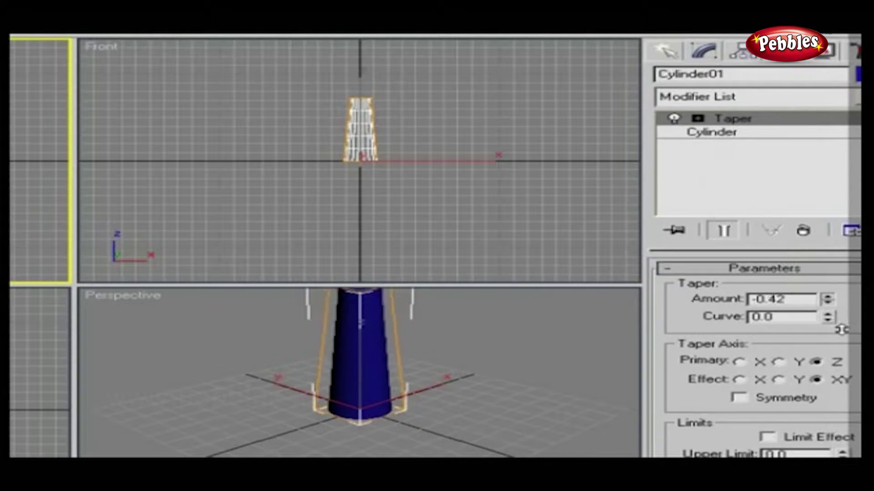
click(550, 390)
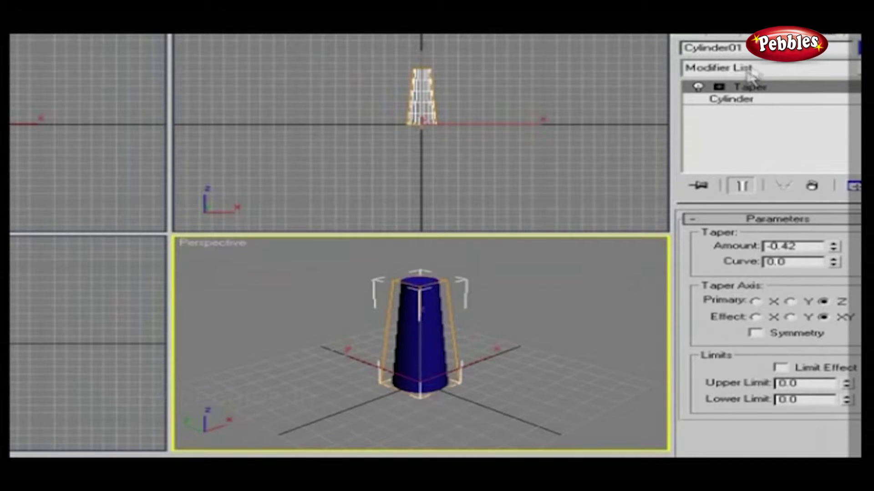
Add a Bend modifier above Taper and set its Angle to 65.5 on the Z axis.
click(753, 69)
key(b)
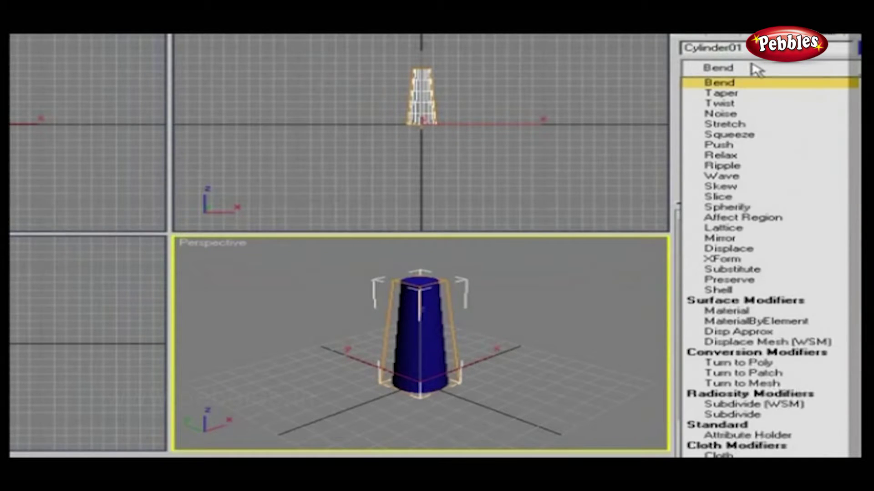
click(757, 83)
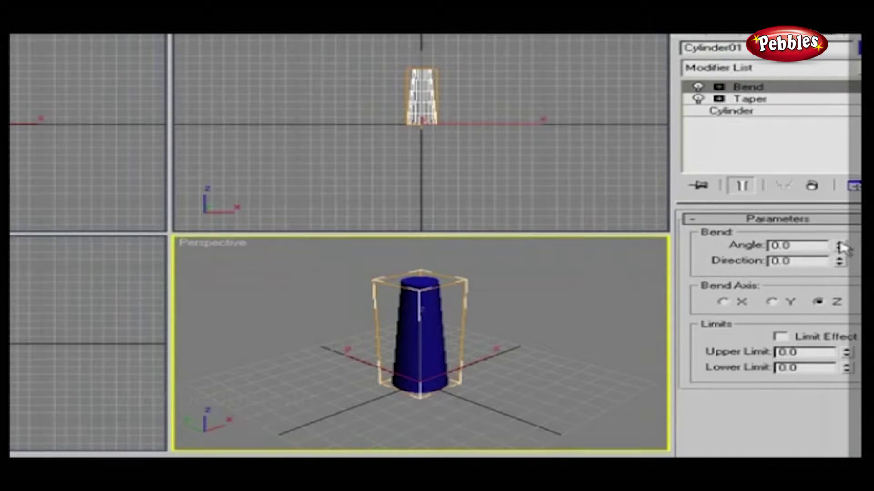
drag(838, 246, 803, 142)
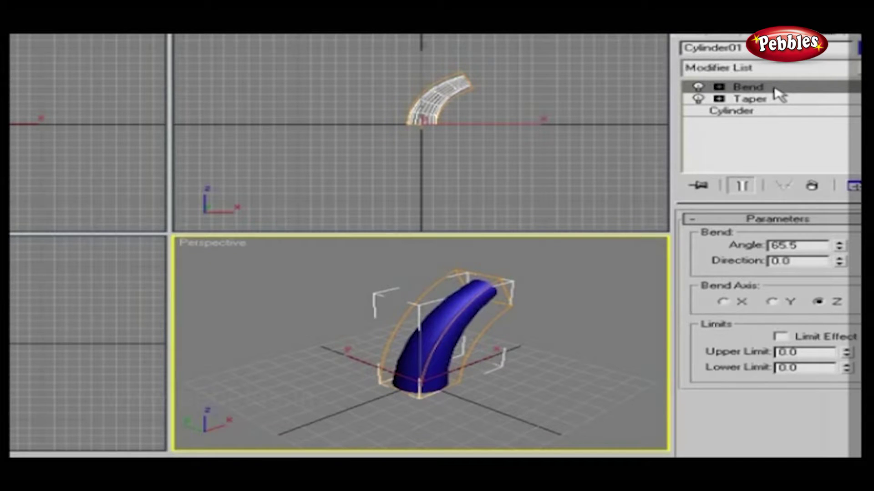
mouse_move(773, 88)
mouse_down()
mouse_move(774, 104)
mouse_move(778, 91)
mouse_up()
right_click(752, 93)
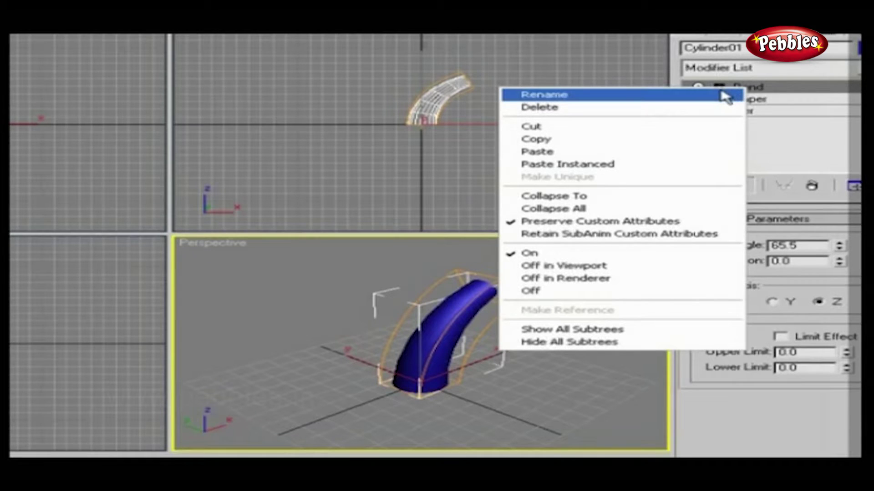
click(791, 93)
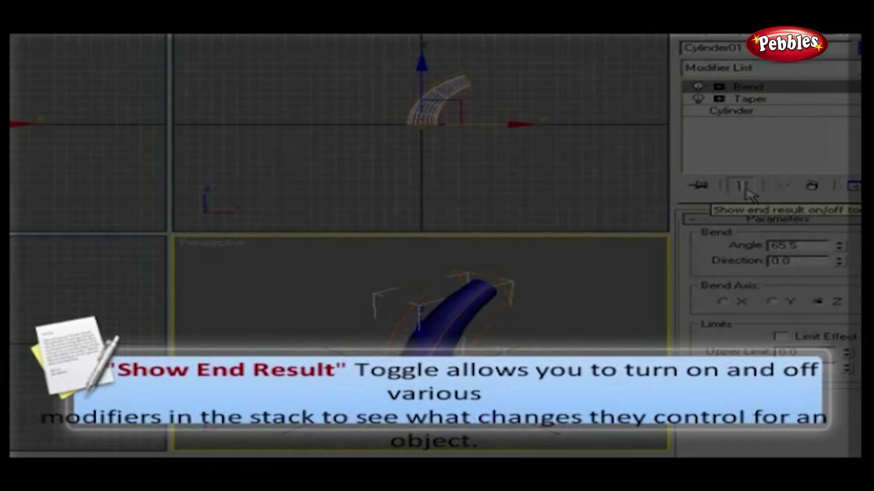
click(742, 186)
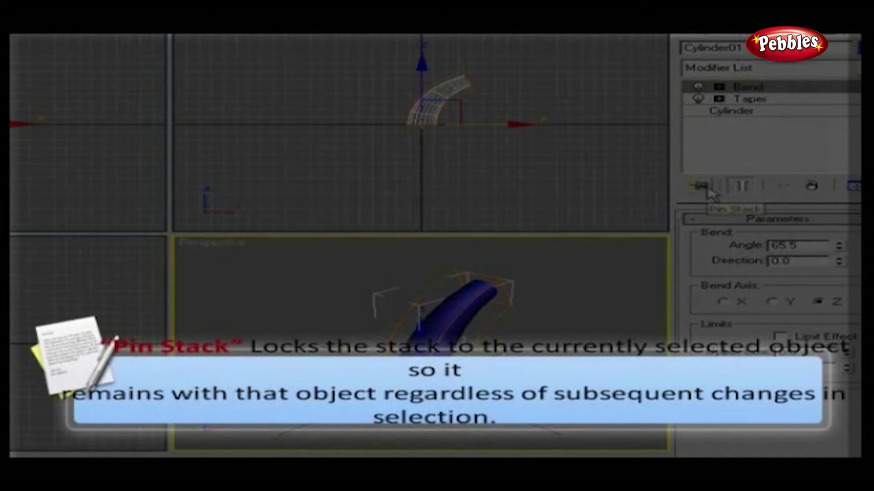
click(701, 187)
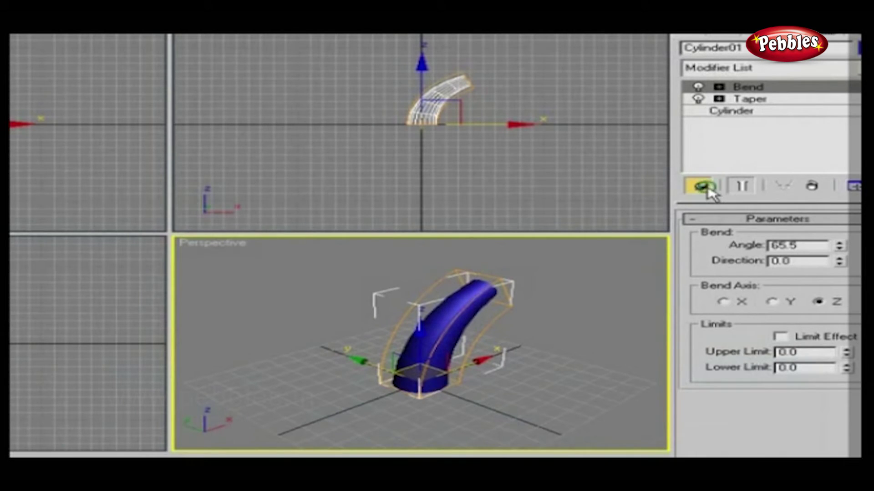
click(708, 189)
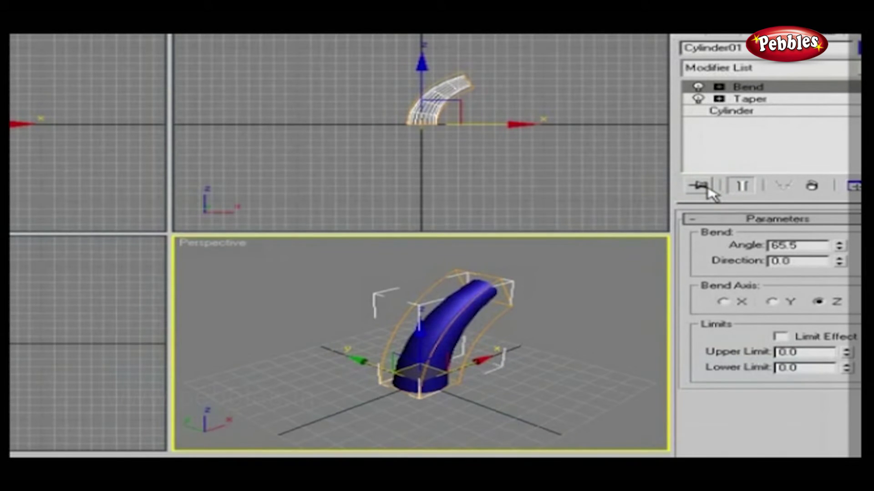
click(708, 190)
click(703, 187)
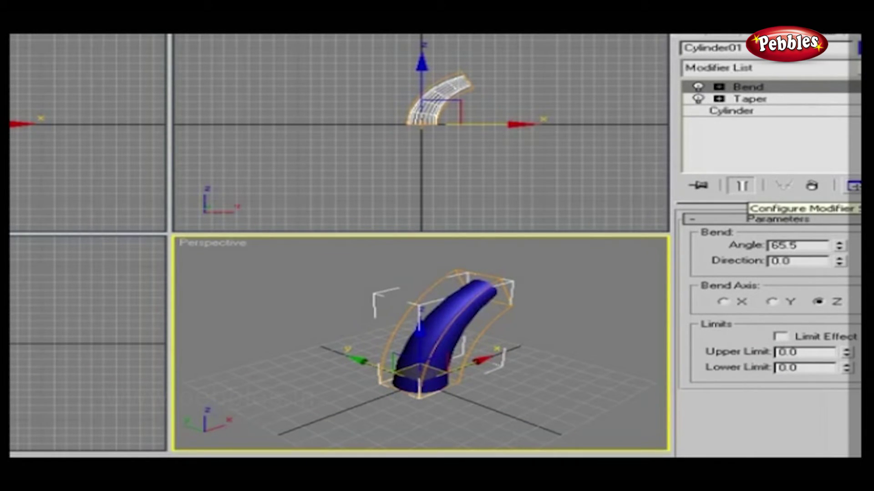
click(851, 186)
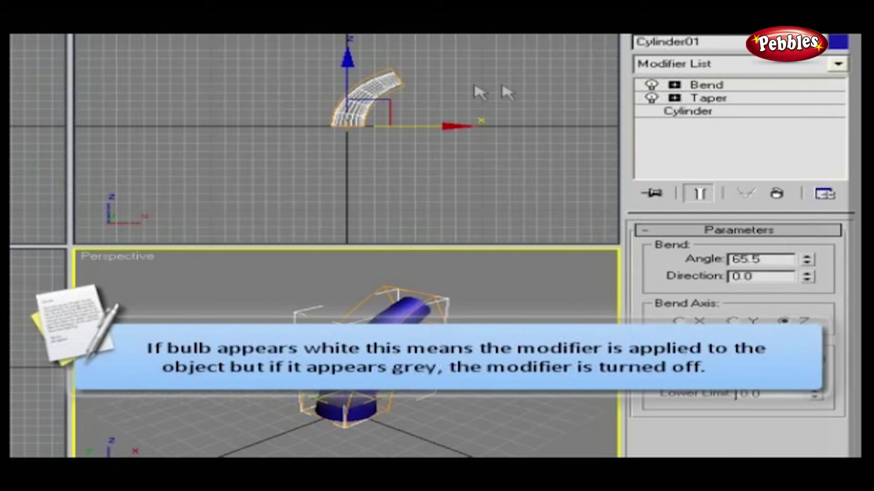
click(651, 85)
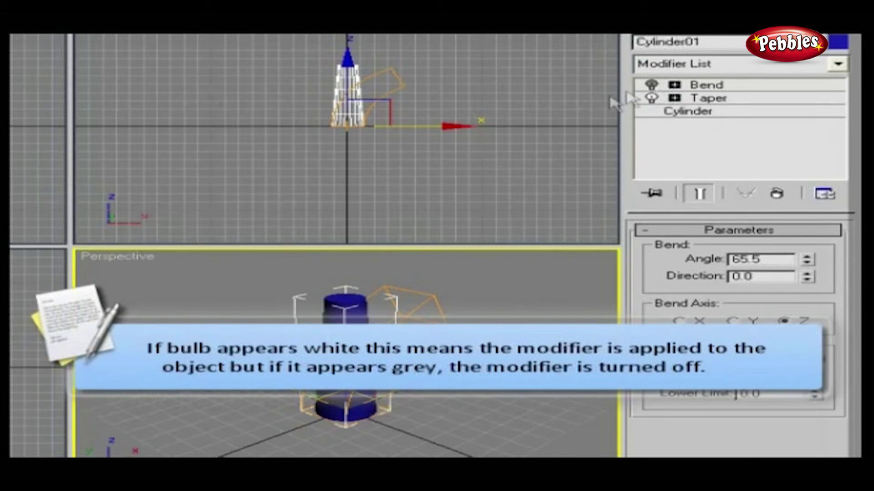
click(651, 85)
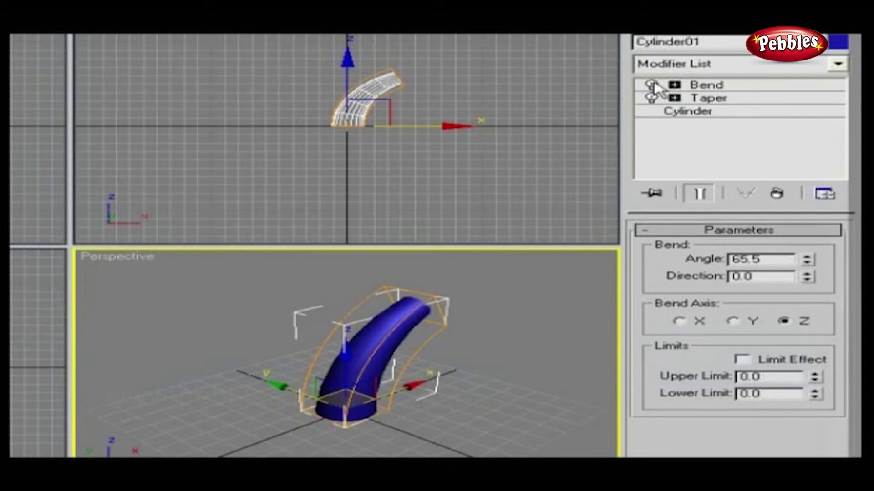
click(653, 84)
click(653, 85)
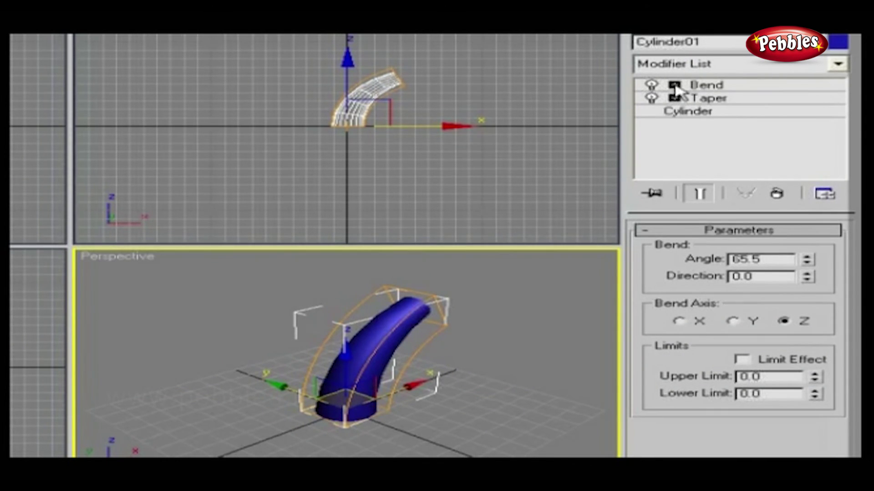
Expand Bend and Taper in the stack to reveal each one's Gizmo and Center.
click(674, 86)
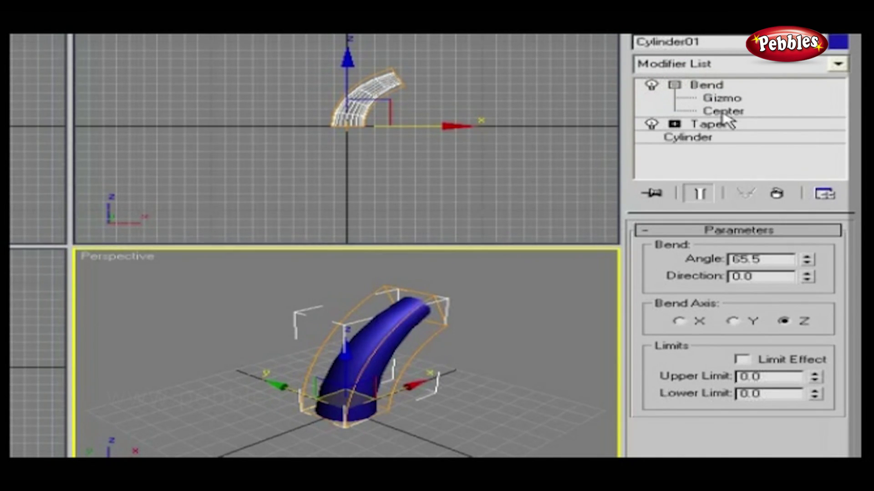
click(674, 123)
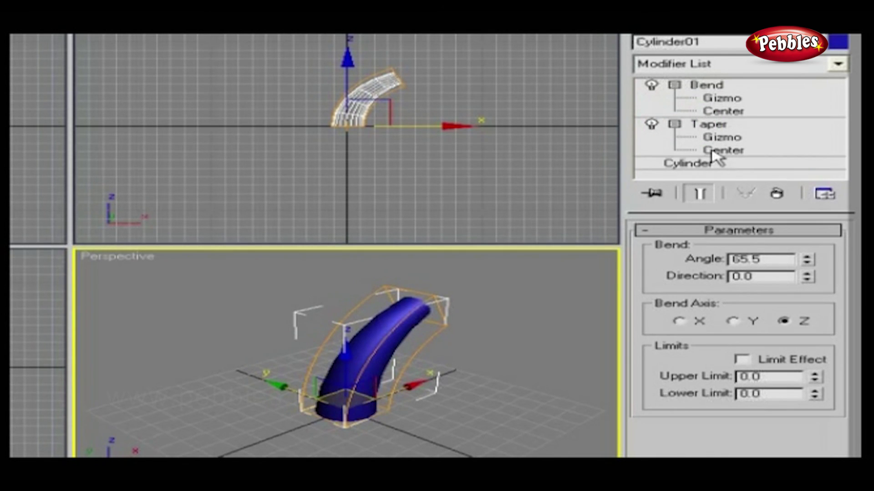